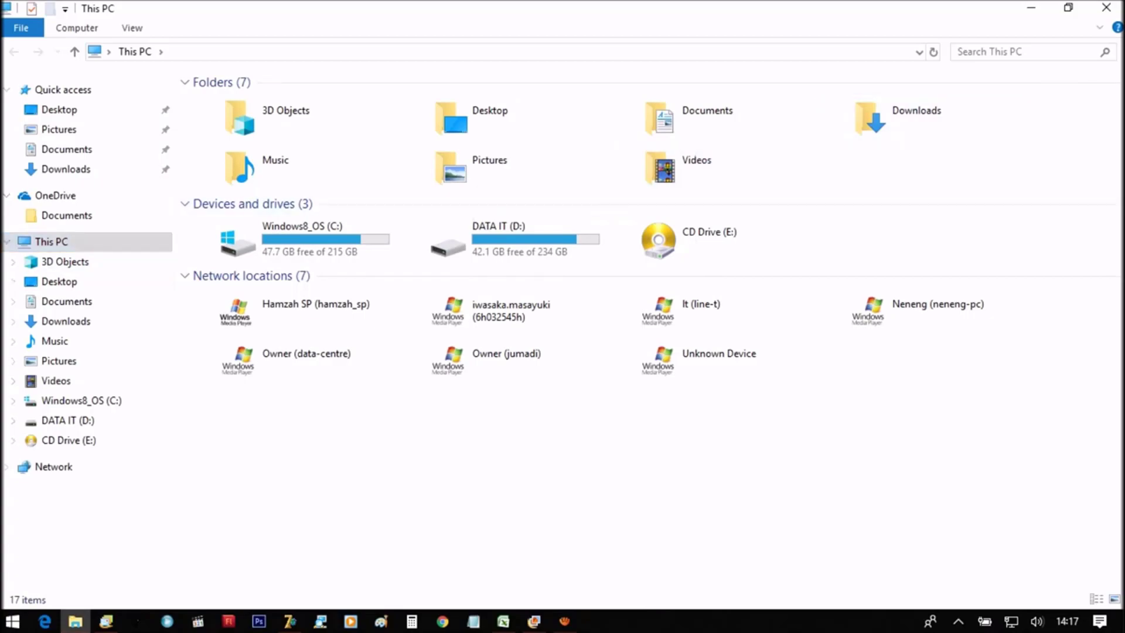
Step: Bring the File Explorer window back up and open its folder and search options
{"action": "left_click", "coordinate": [1031, 7]}
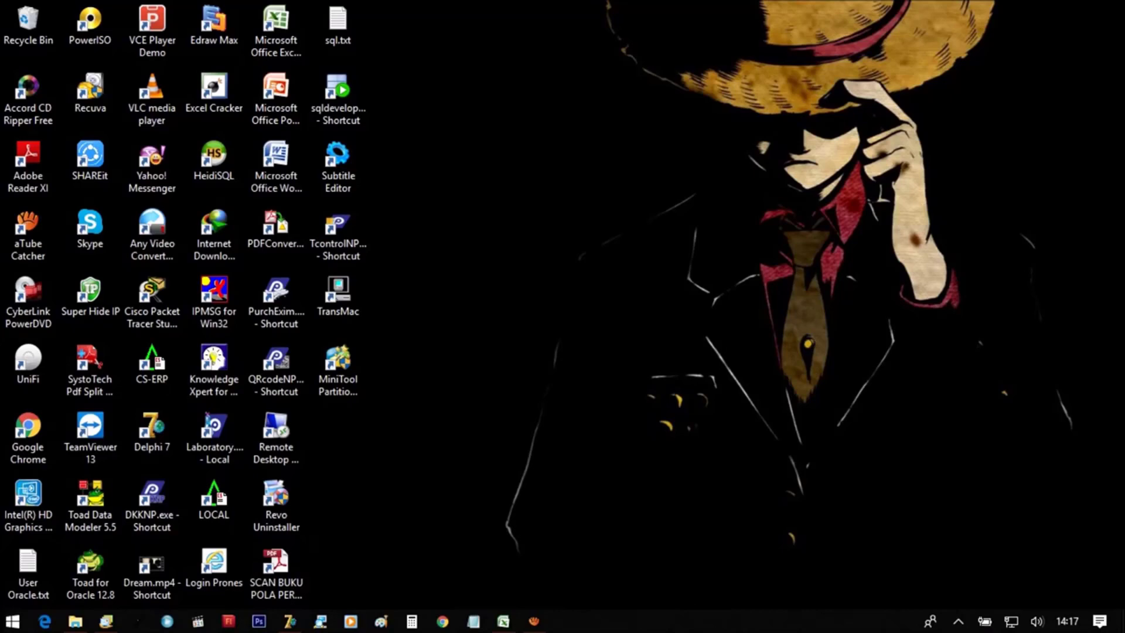
{"action": "left_click", "coordinate": [75, 621]}
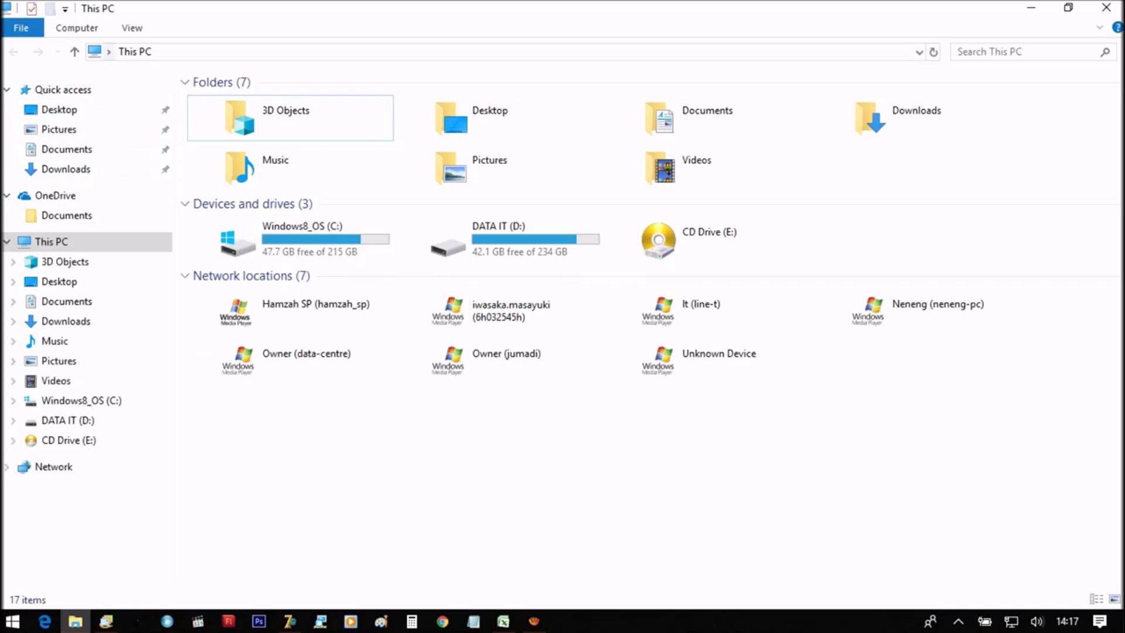
{"action": "left_click", "coordinate": [132, 27]}
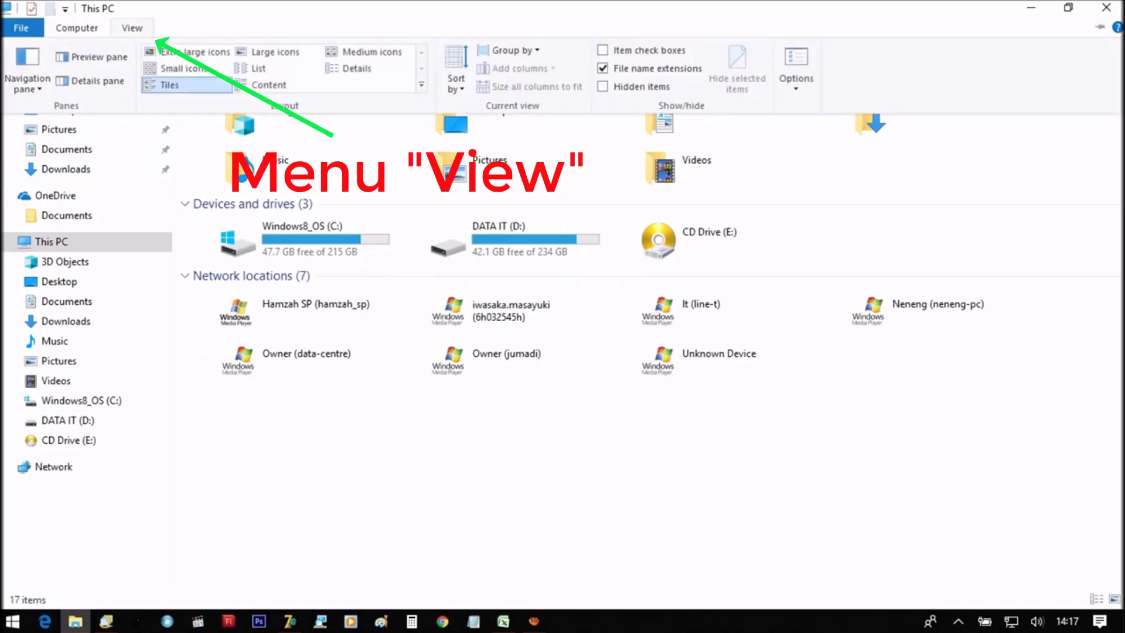
{"action": "left_click", "coordinate": [796, 83]}
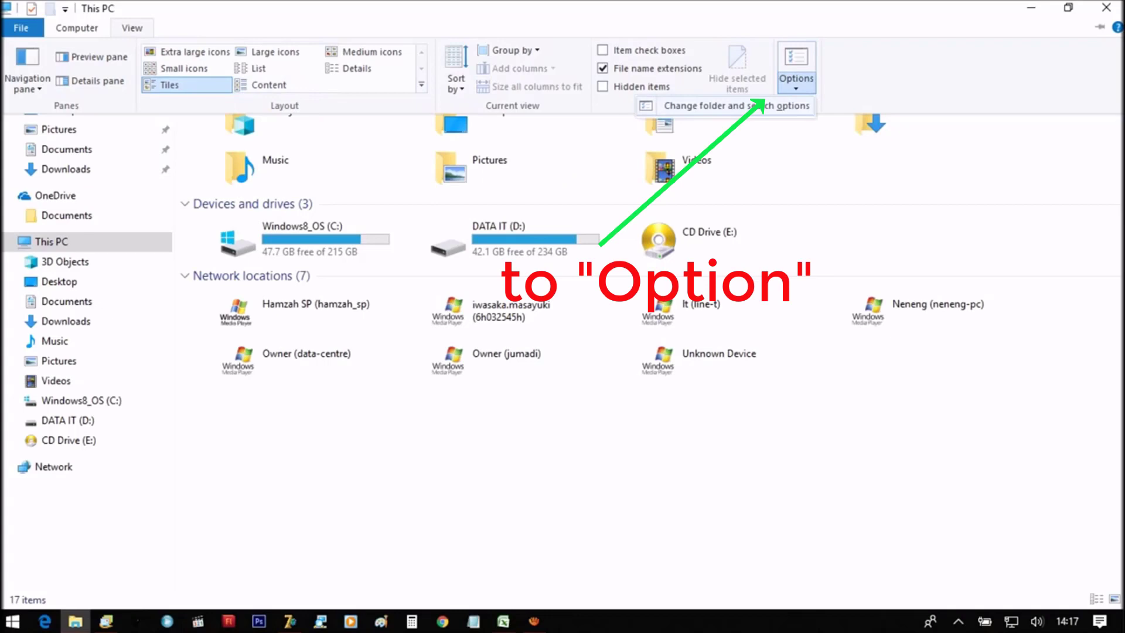
{"action": "left_click", "coordinate": [736, 105]}
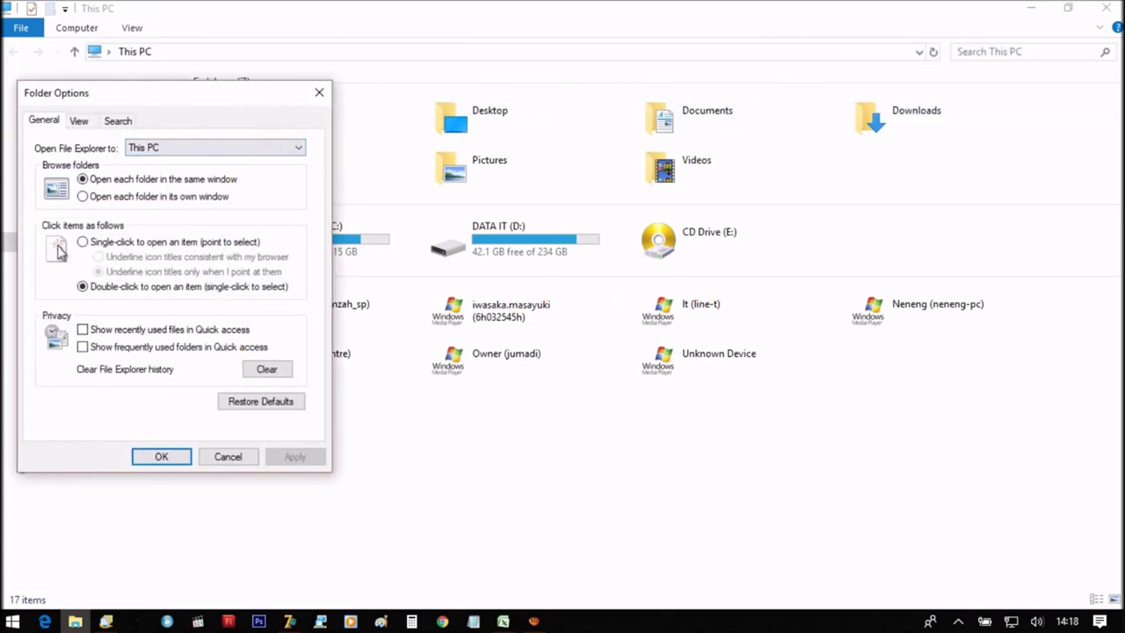
Step: Set File Explorer to open to Quick access, with recent files and frequent folders shown
{"action": "left_click", "coordinate": [215, 147]}
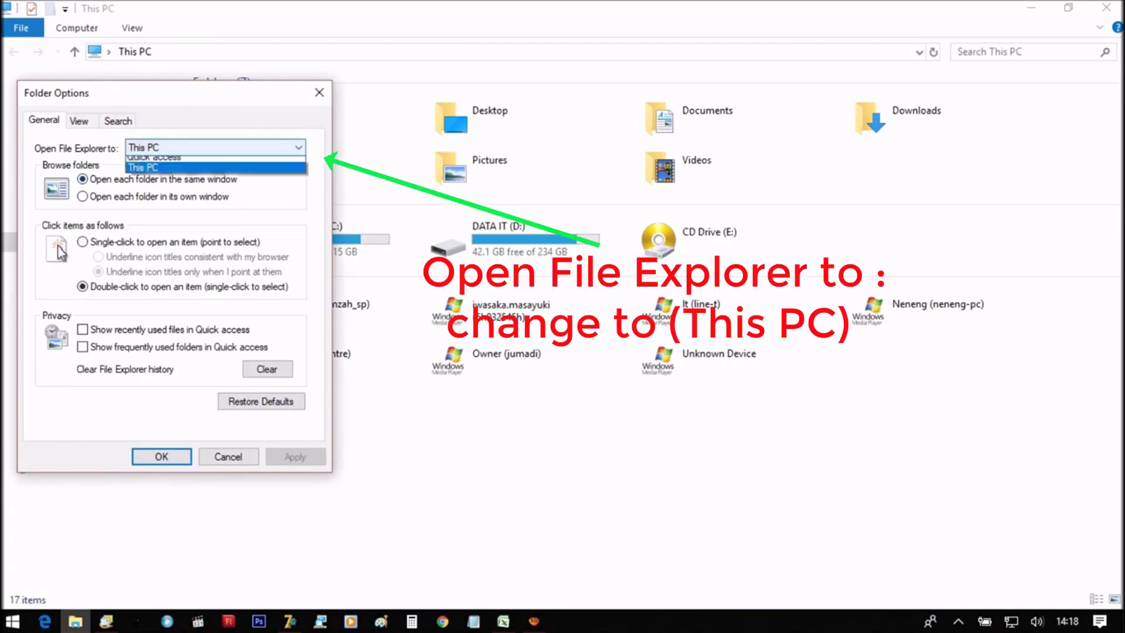
{"action": "key", "text": "Up"}
{"action": "key", "text": "Return"}
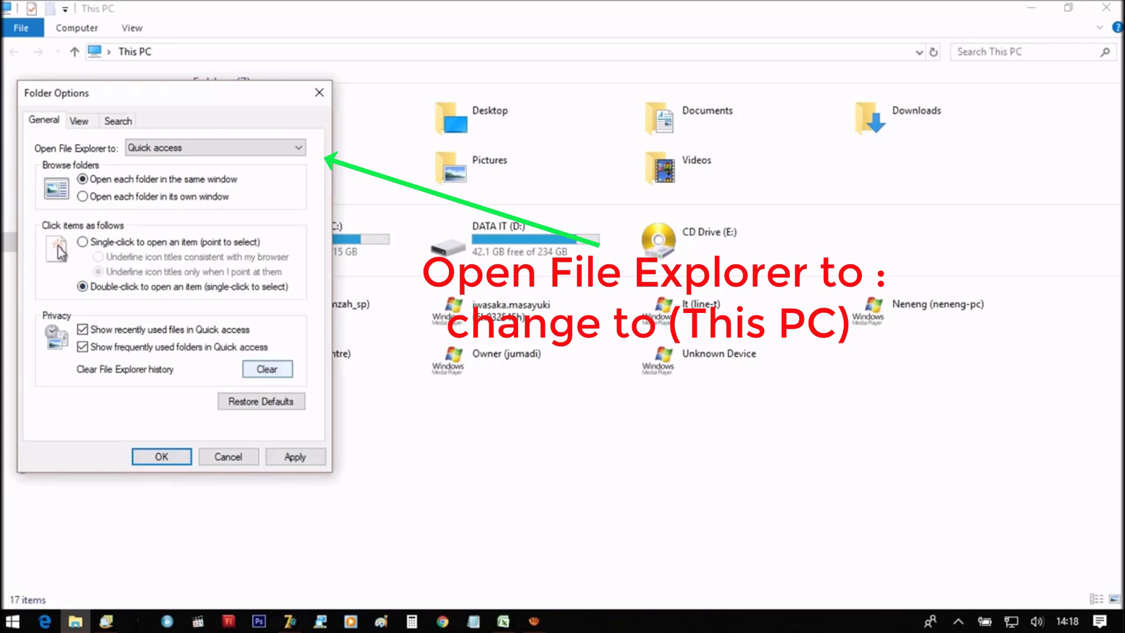
Step: Set File Explorer to open to This PC with recent files and frequent folders hidden, apply the options, and close the window
{"action": "left_click", "coordinate": [175, 147]}
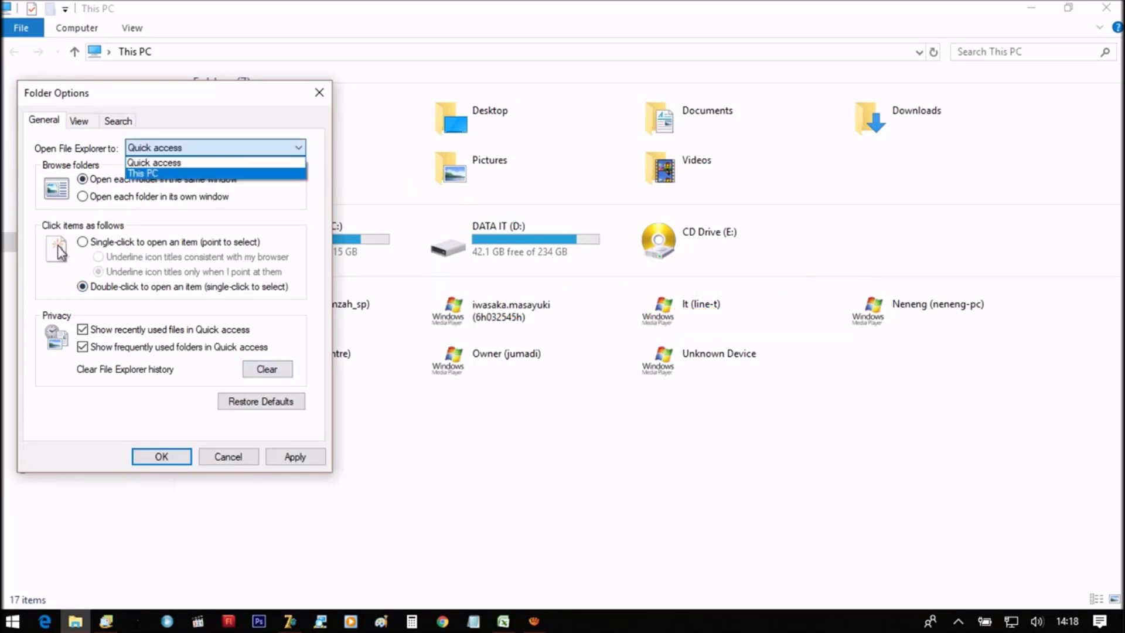
{"action": "left_click", "coordinate": [143, 174]}
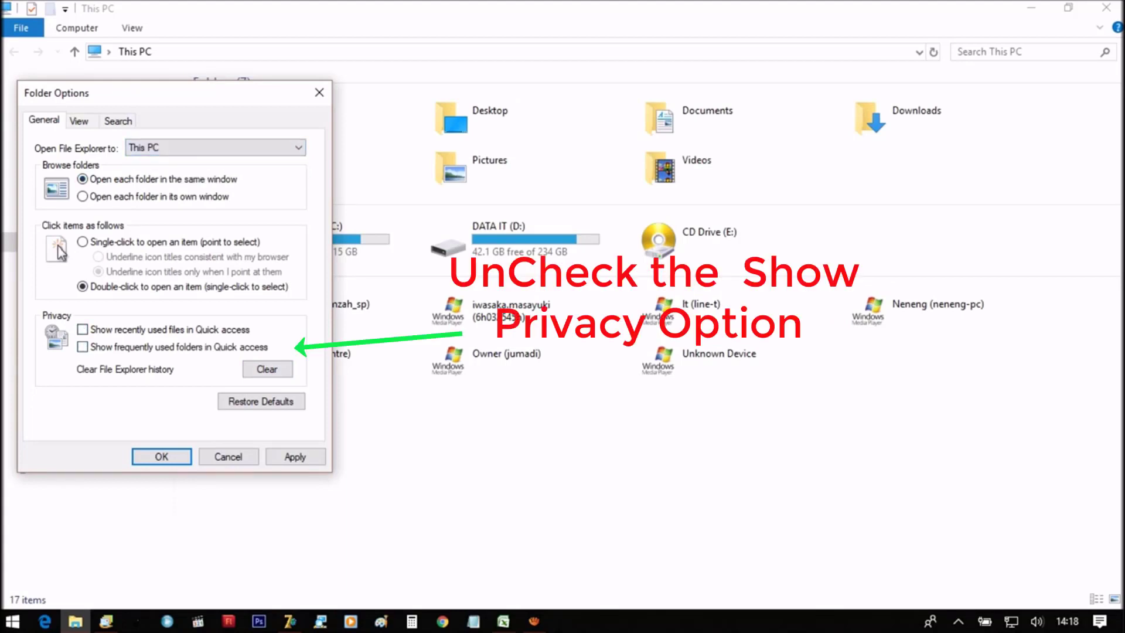
{"action": "left_click", "coordinate": [295, 456]}
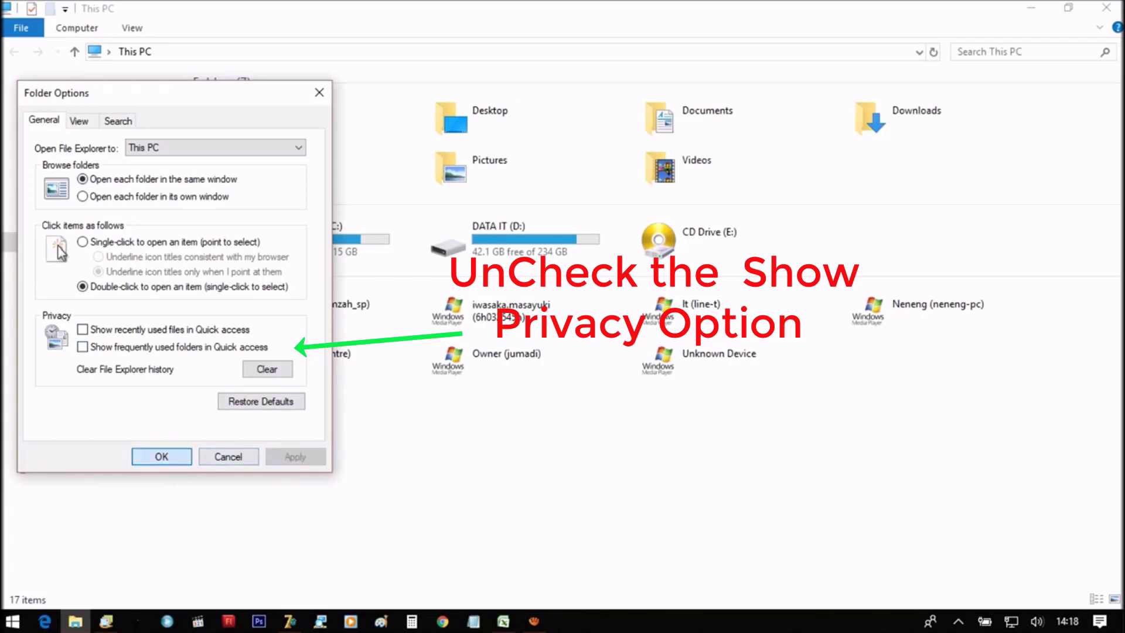
{"action": "left_click", "coordinate": [161, 457]}
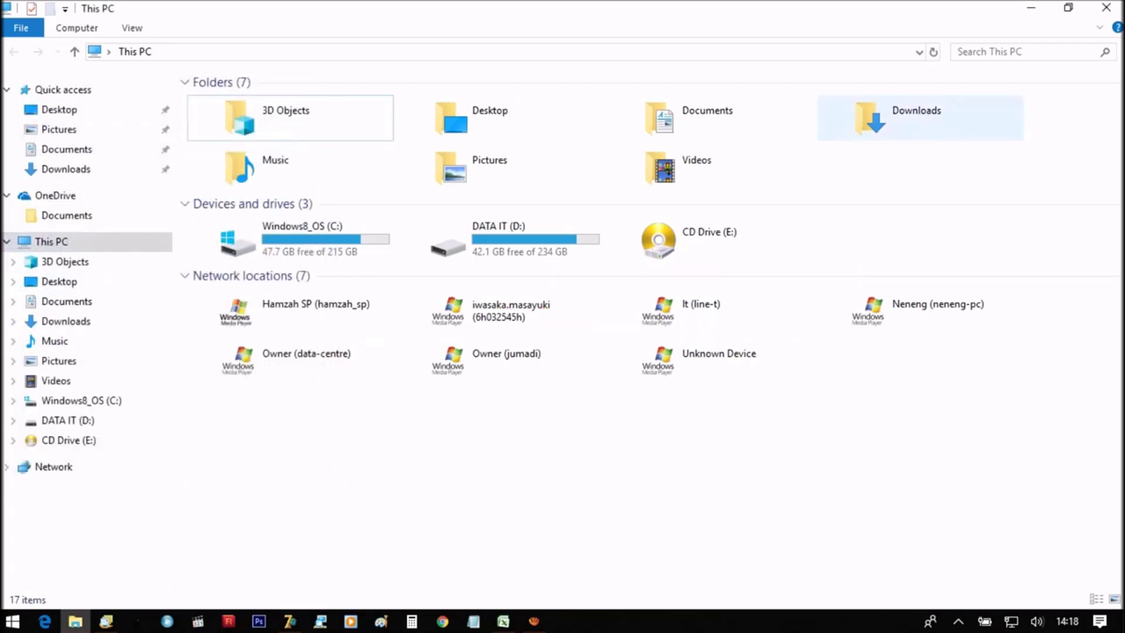
{"action": "left_click", "coordinate": [1106, 8]}
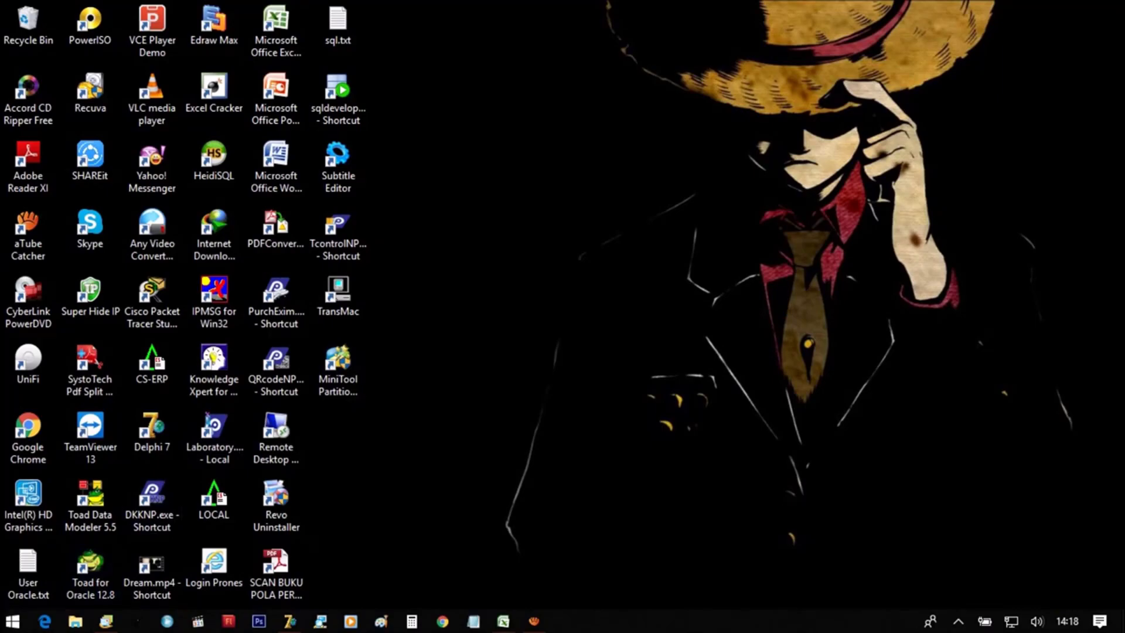
Step: Open a new File Explorer window to check its start location, and close it
{"action": "key", "text": "super+e"}
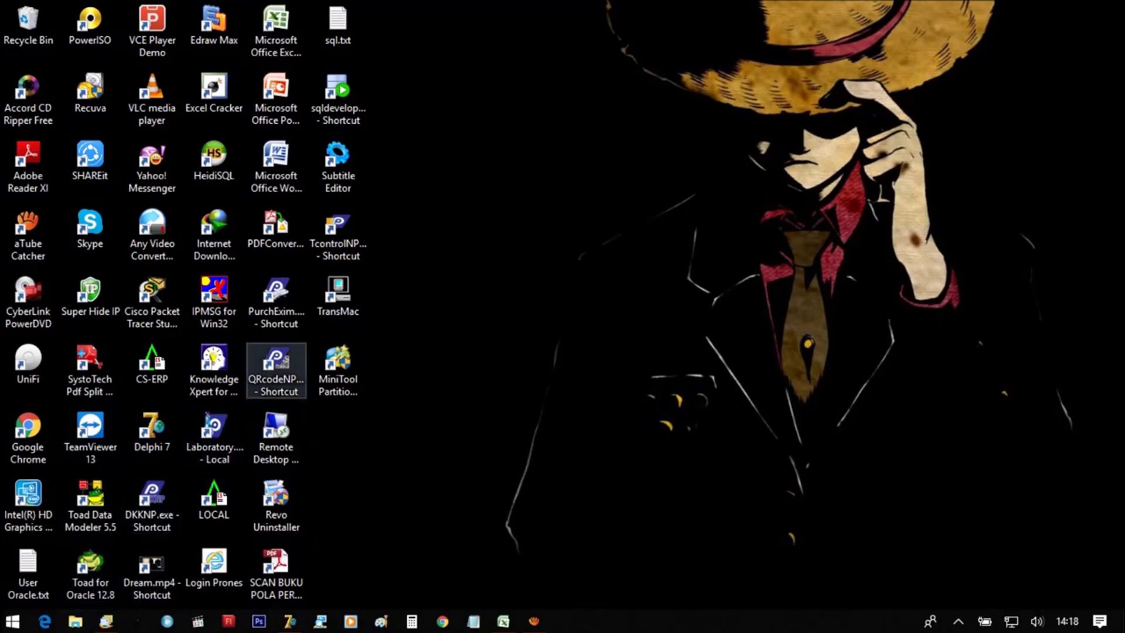
{"action": "key", "text": "super+e"}
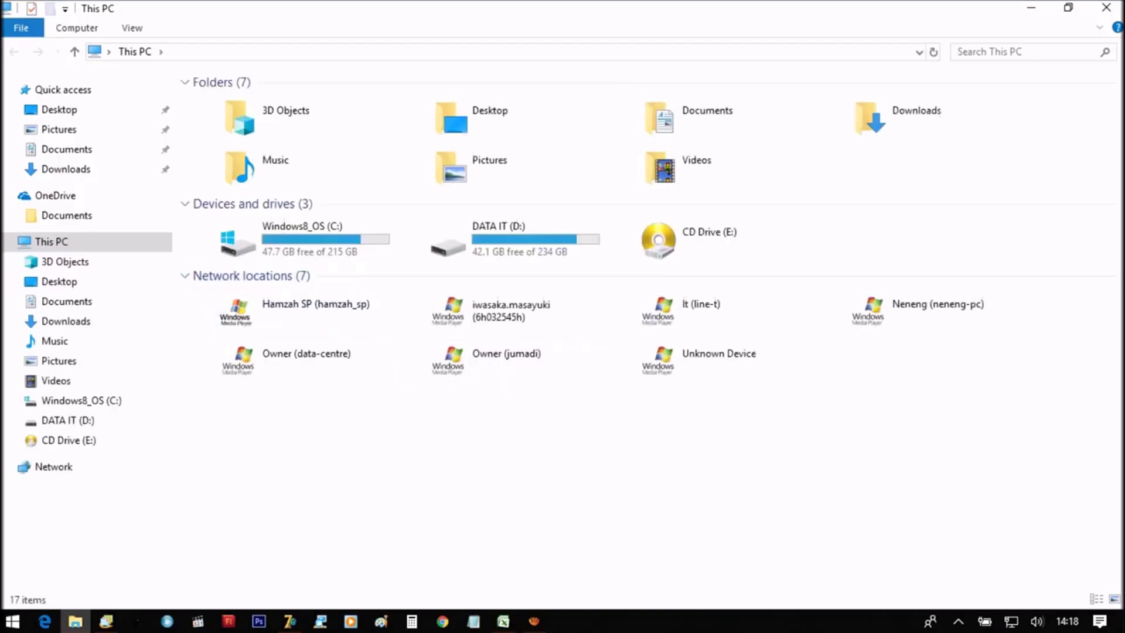
{"action": "left_click", "coordinate": [1105, 8]}
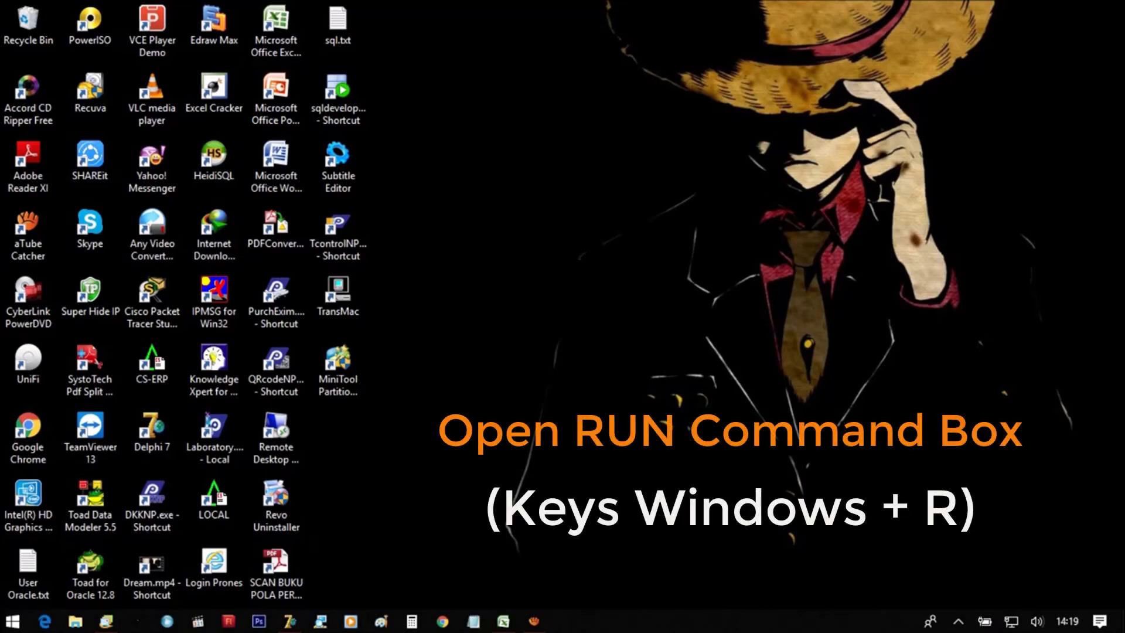
Step: Open the Temp folder by running %temp%, show its full path, and close the window
{"action": "key", "text": "super+r"}
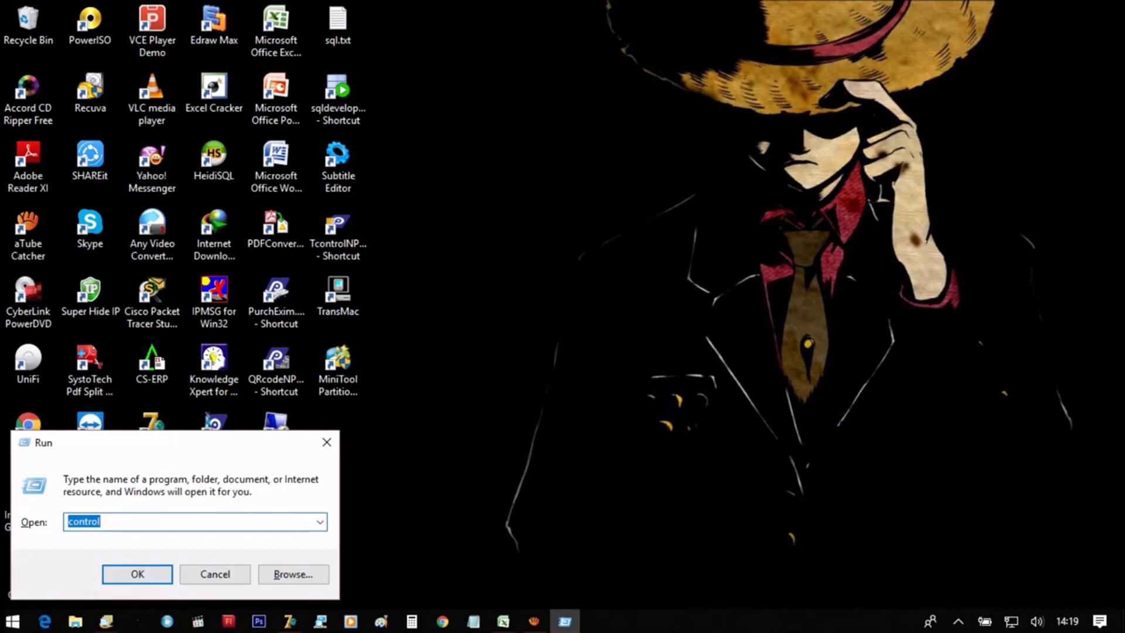
{"action": "type", "text": "%"}
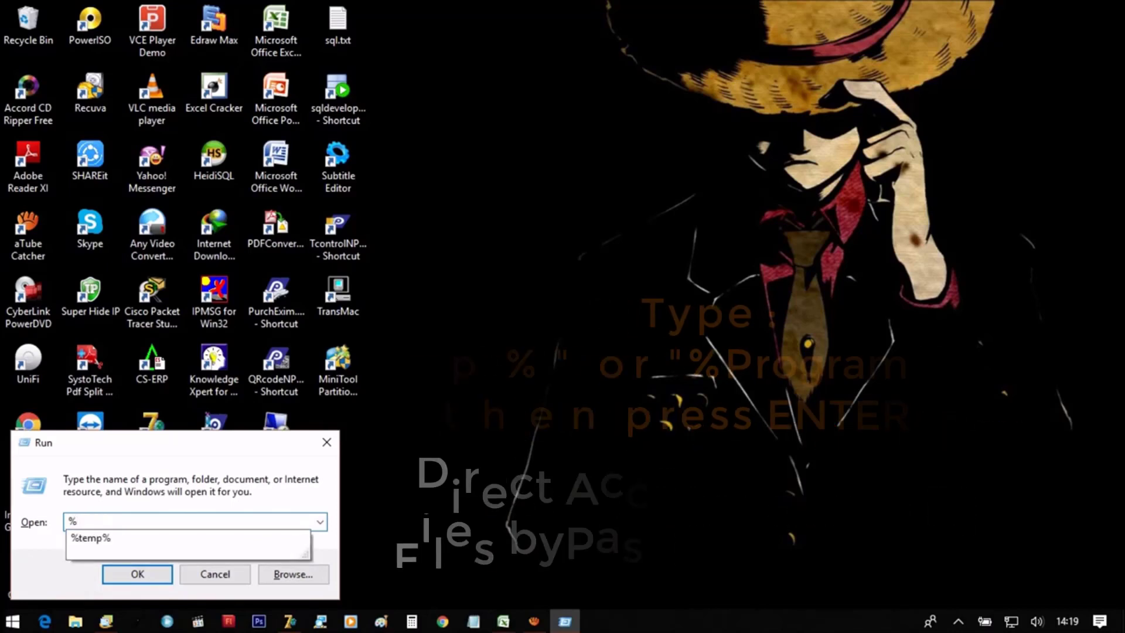
{"action": "type", "text": "tem"}
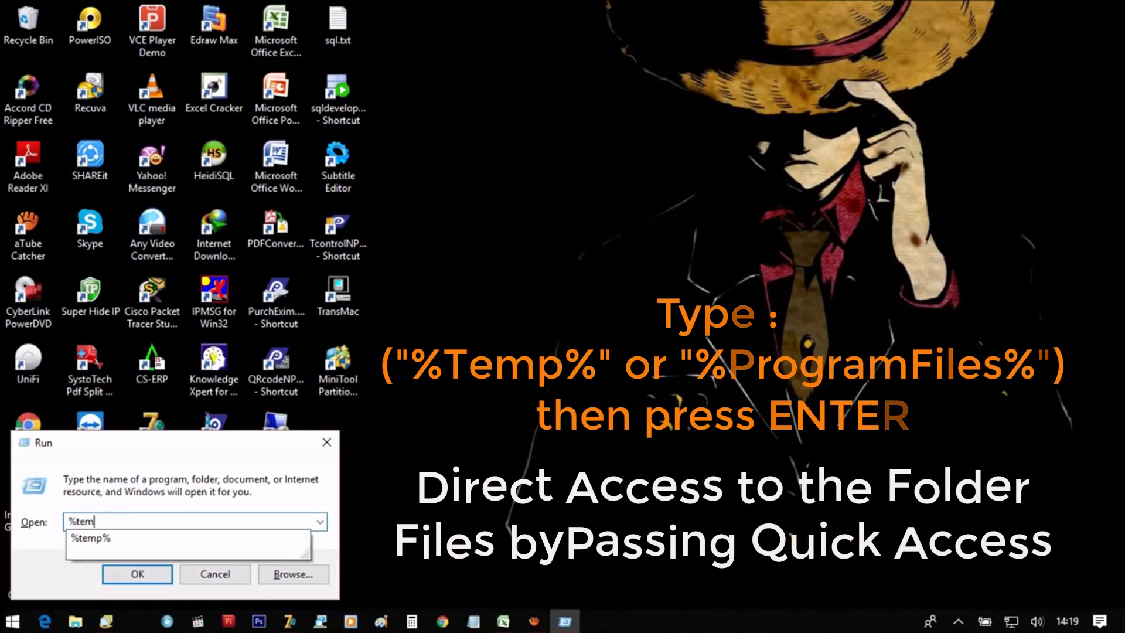
{"action": "type", "text": "%"}
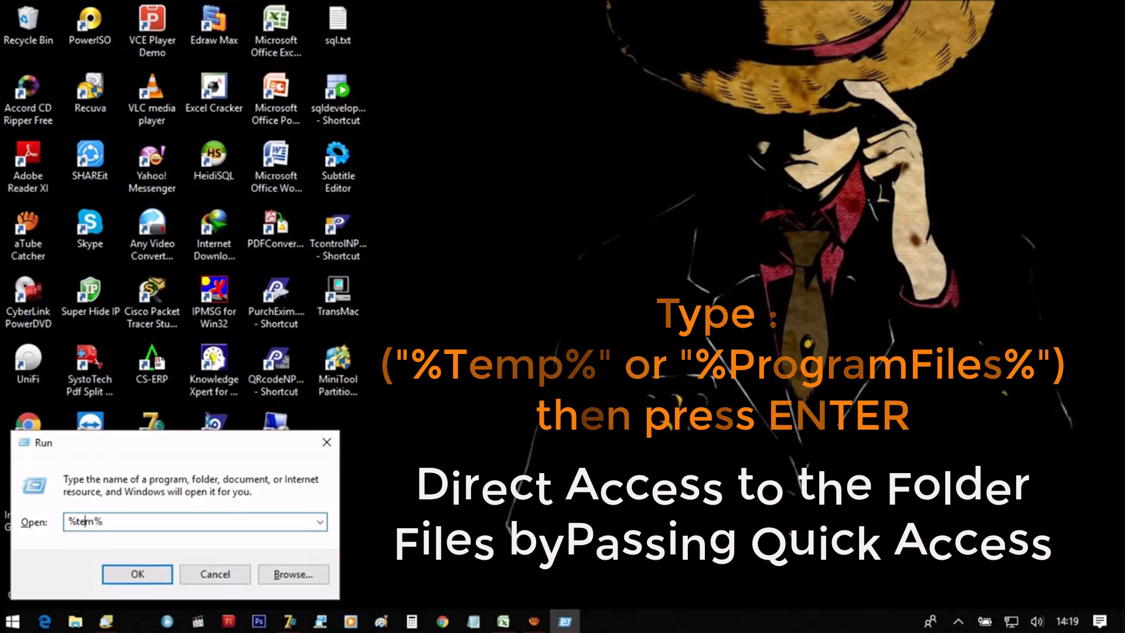
{"action": "key", "text": "Left"}
{"action": "type", "text": "p"}
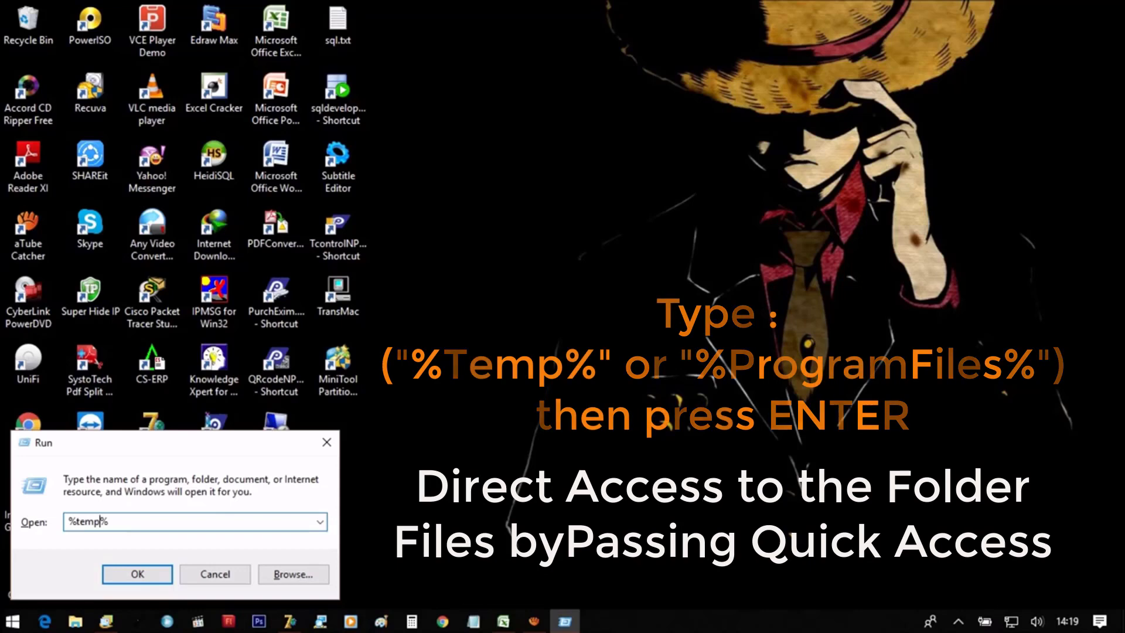
{"action": "key", "text": "Right"}
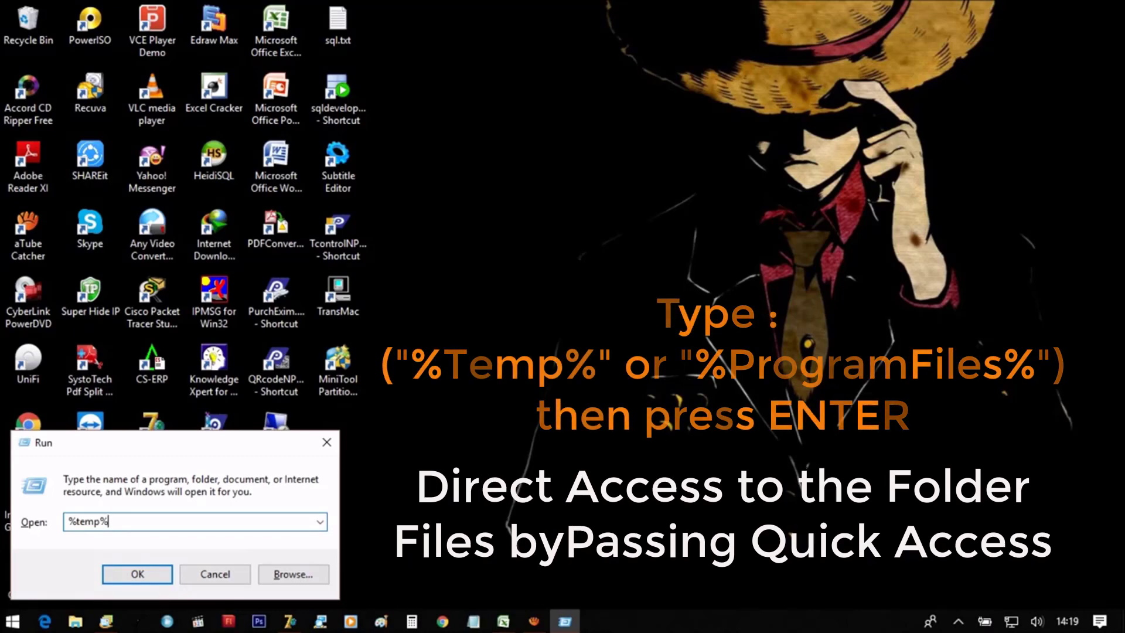
{"action": "key", "text": "Return"}
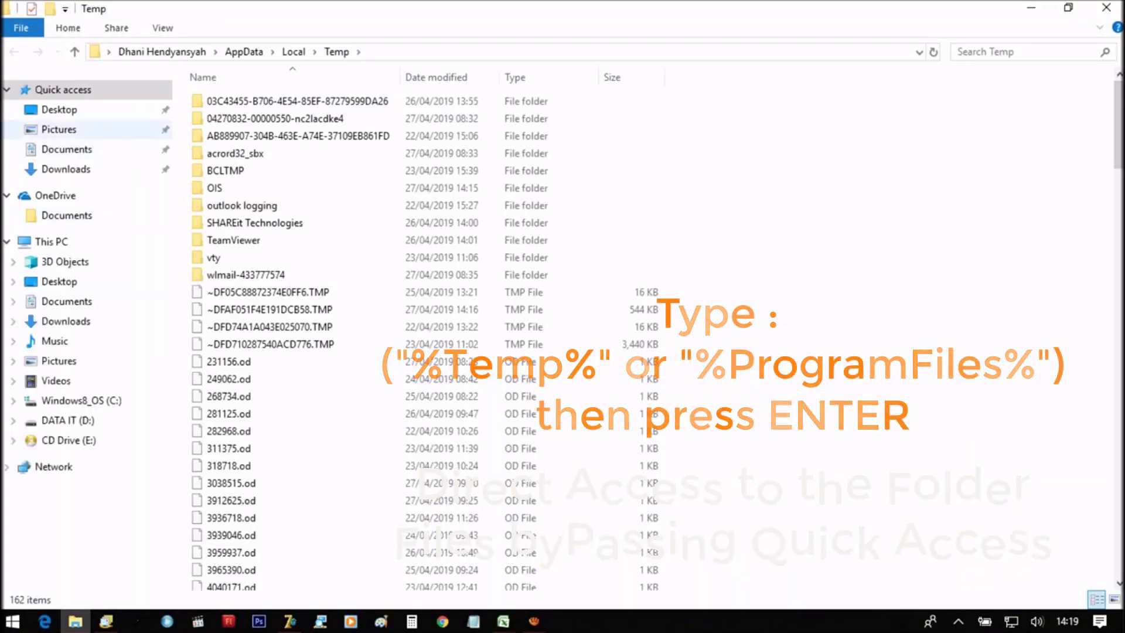
{"action": "left_click", "coordinate": [402, 52]}
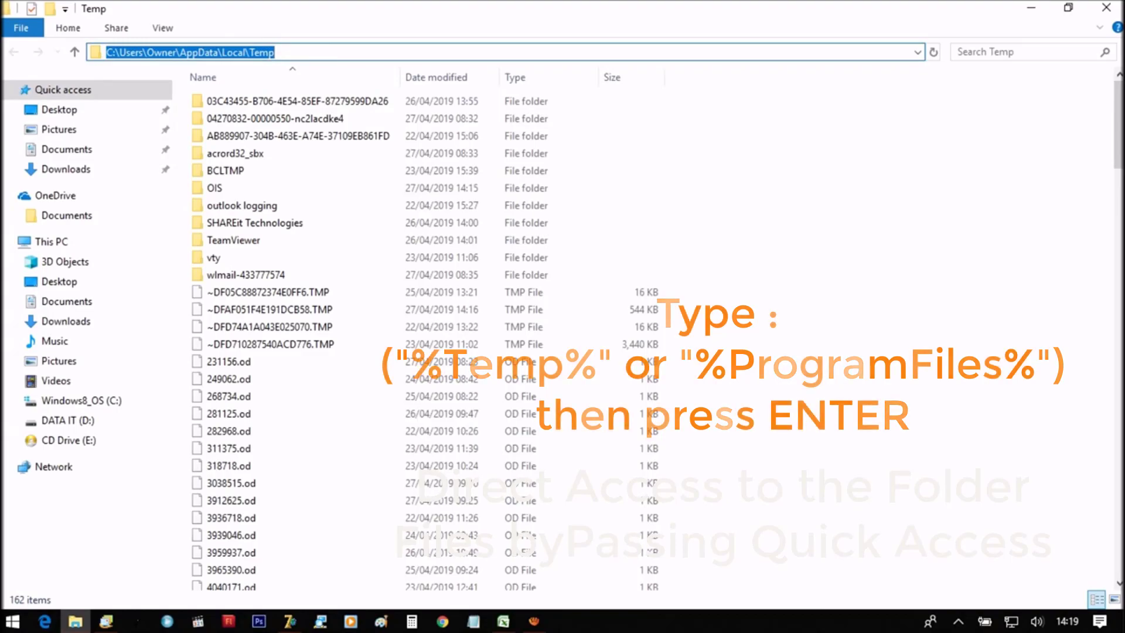
{"action": "left_click", "coordinate": [1106, 9]}
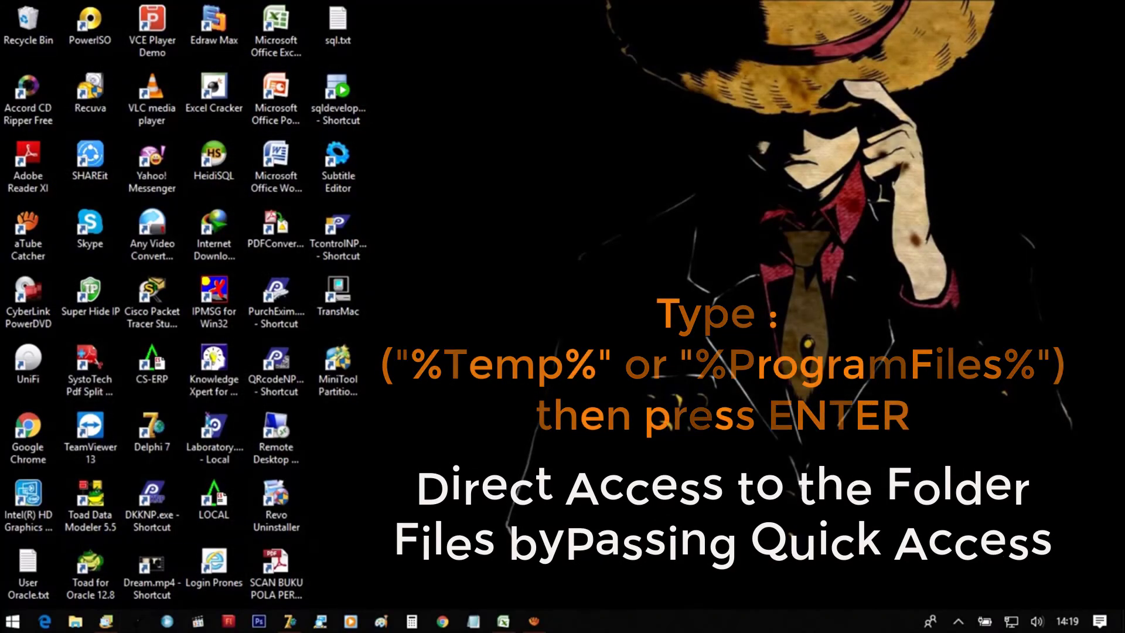
Step: Open the Program Files folder by running %programfiles% and show its full path
{"action": "key", "text": "super+r"}
{"action": "left_click", "coordinate": [100, 521]}
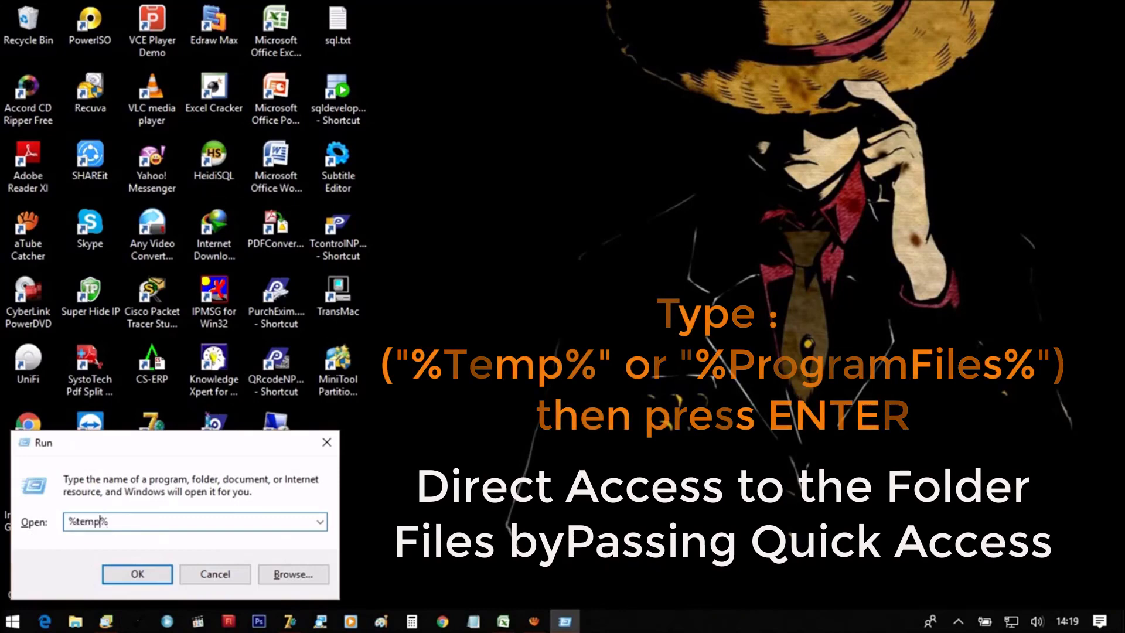
{"action": "key", "text": "BackSpace"}
{"action": "key", "text": "BackSpace"}
{"action": "key", "text": "BackSpace"}
{"action": "key", "text": "BackSpace"}
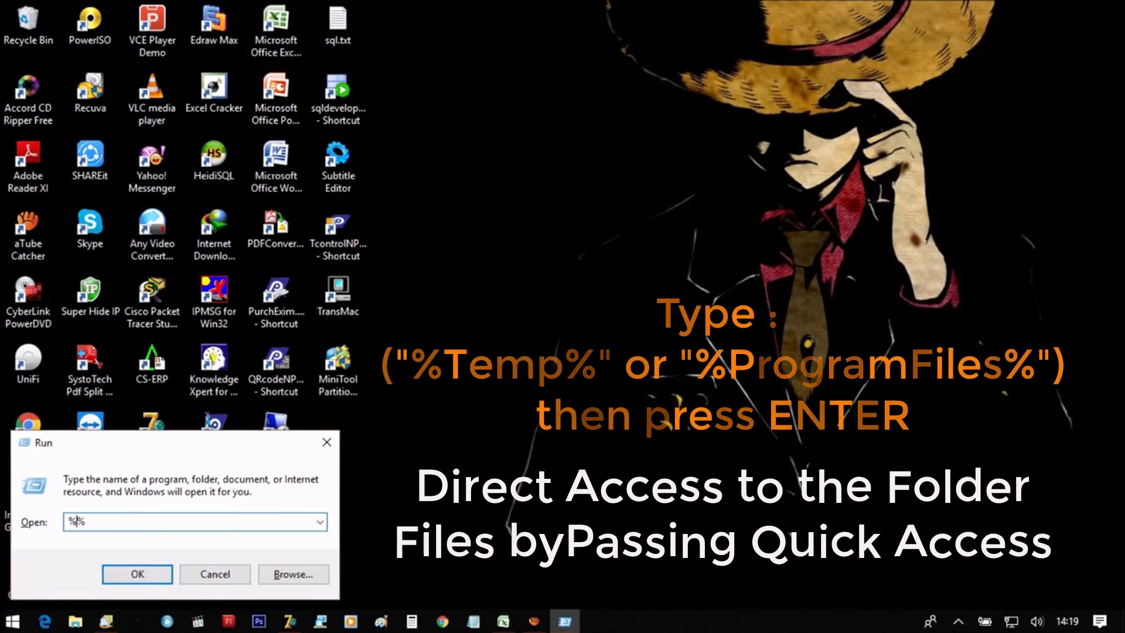
{"action": "type", "text": "programfil"}
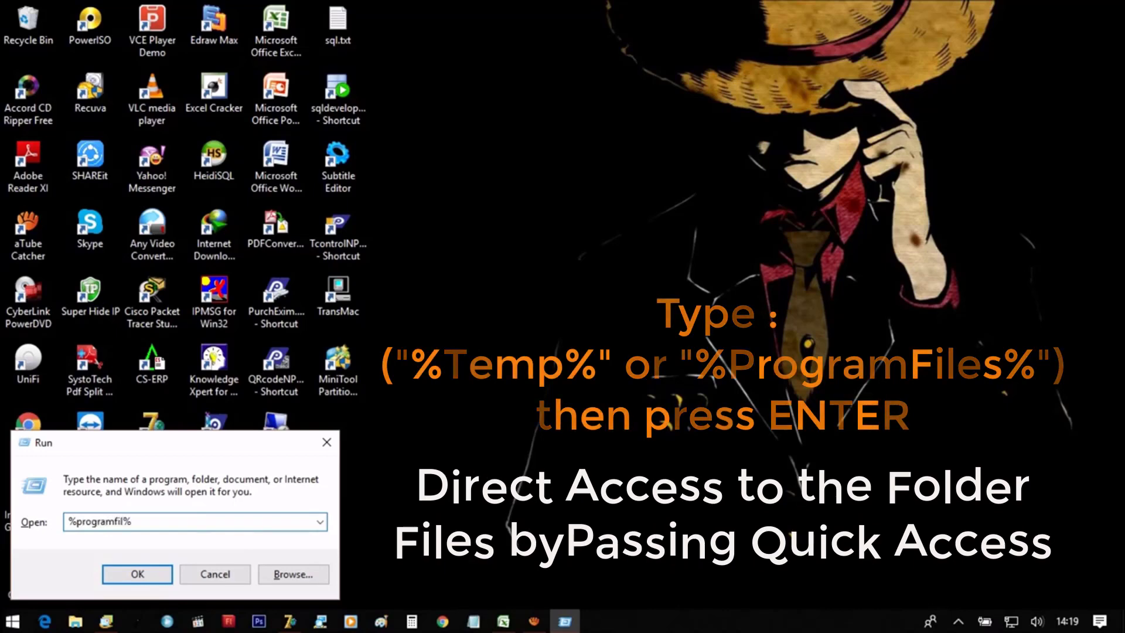
{"action": "type", "text": "es"}
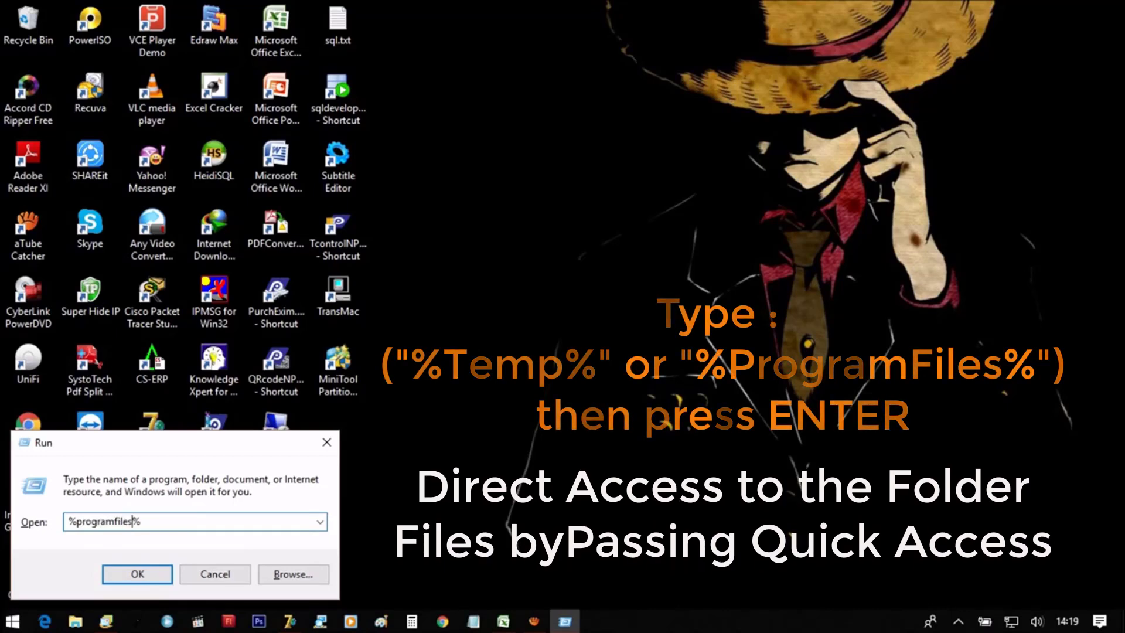
{"action": "key", "text": "Return"}
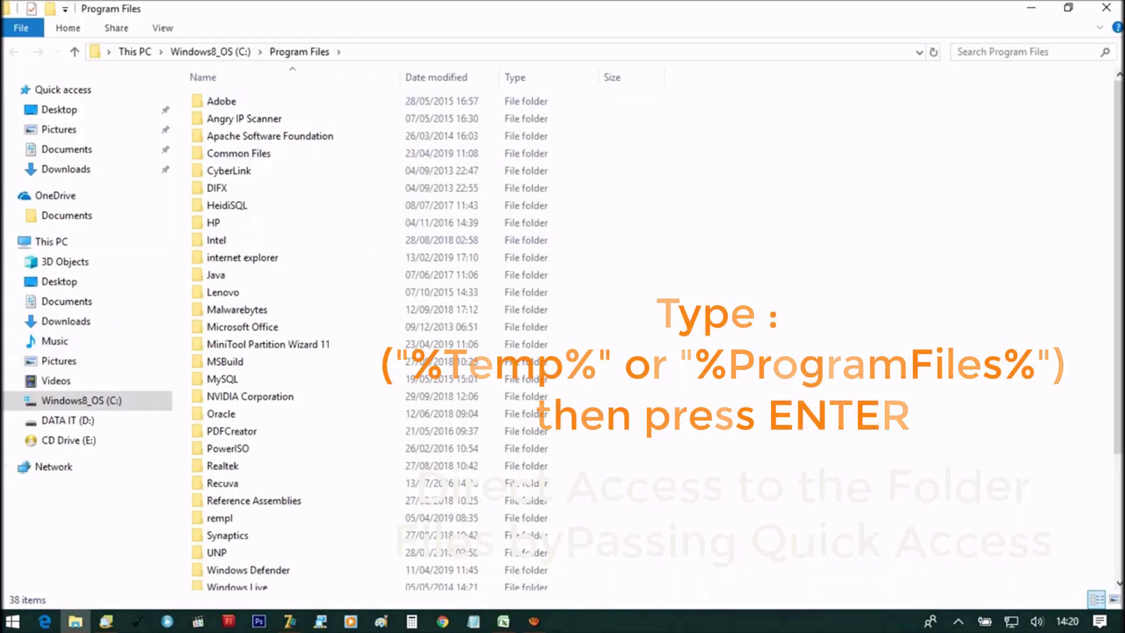
{"action": "key", "text": "alt+d"}
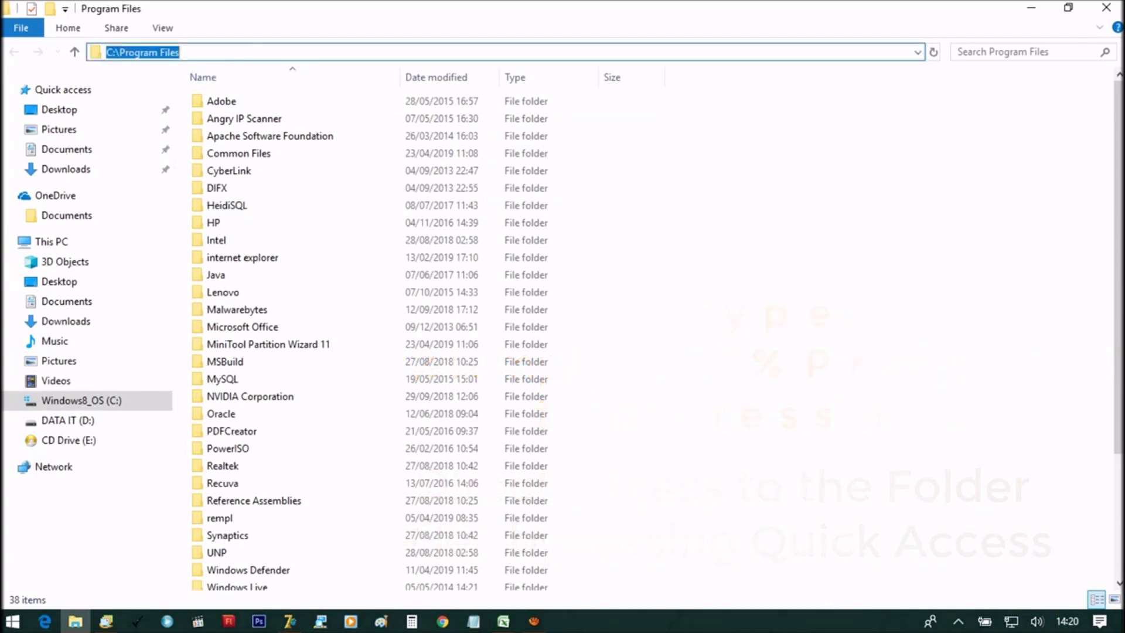
Step: In Folder Options, choose This PC as the start location with both Quick access privacy options off, confirm, and close the Program Files window
{"action": "left_click", "coordinate": [162, 27]}
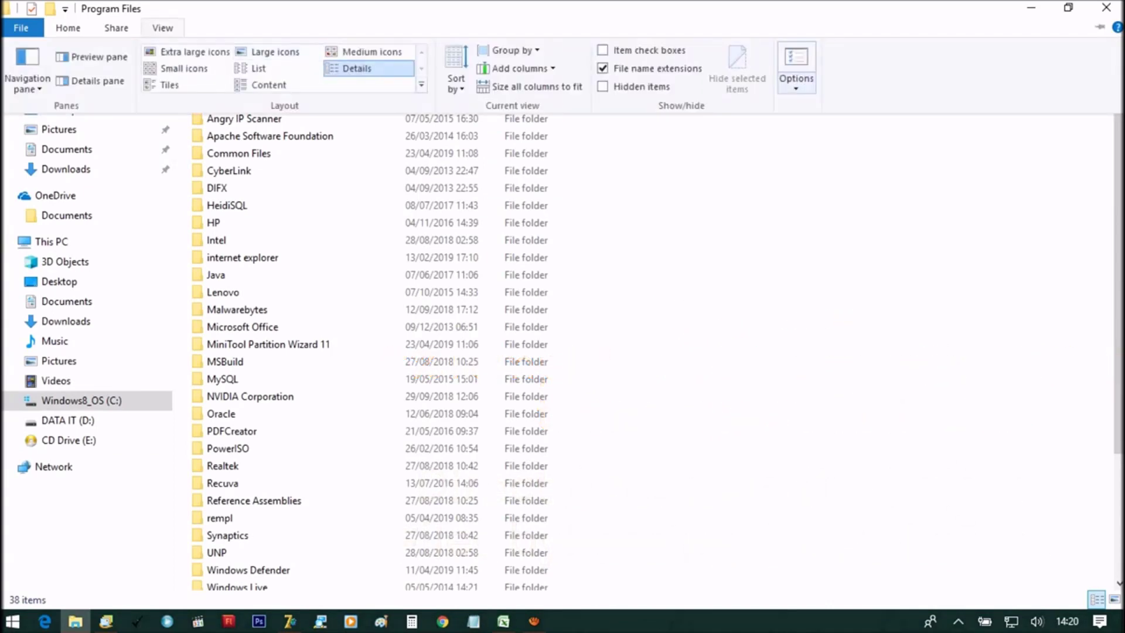
{"action": "left_click", "coordinate": [795, 83]}
{"action": "left_click", "coordinate": [736, 105]}
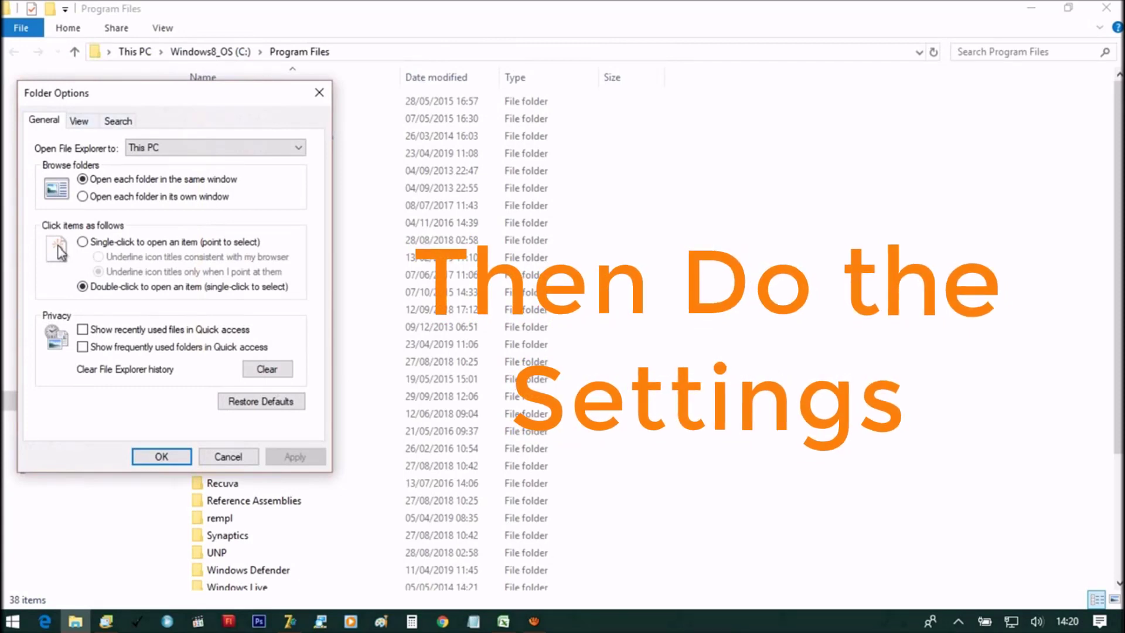
{"action": "left_click", "coordinate": [215, 148]}
{"action": "left_click", "coordinate": [215, 170]}
{"action": "left_click", "coordinate": [83, 330]}
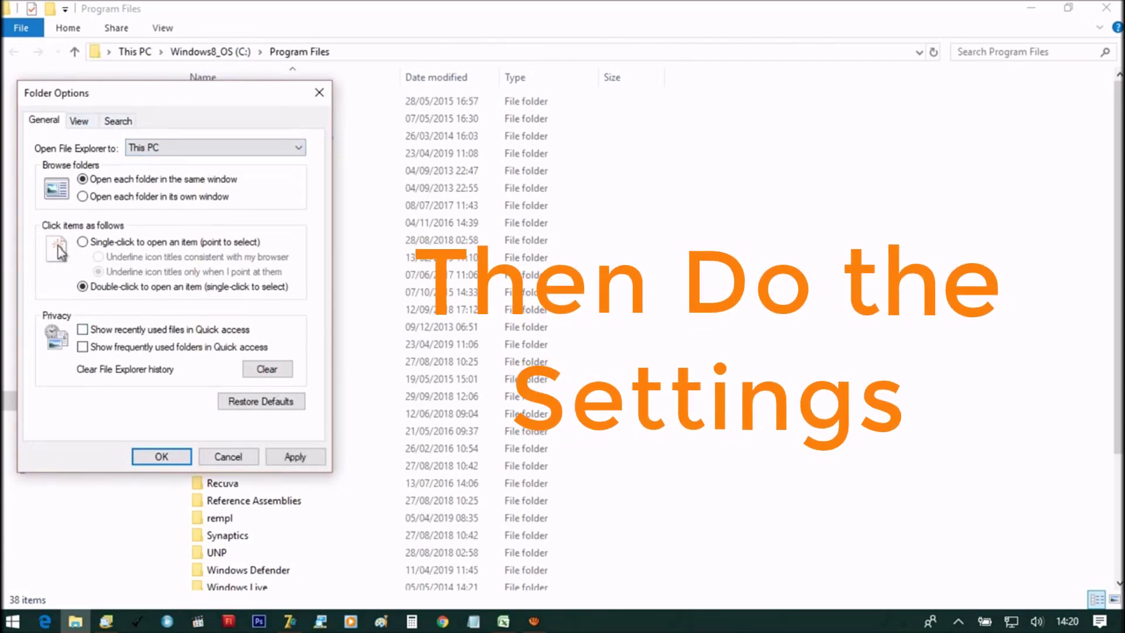
{"action": "left_click", "coordinate": [83, 347]}
{"action": "left_click", "coordinate": [83, 329]}
{"action": "left_click", "coordinate": [83, 347]}
{"action": "key", "text": "Return"}
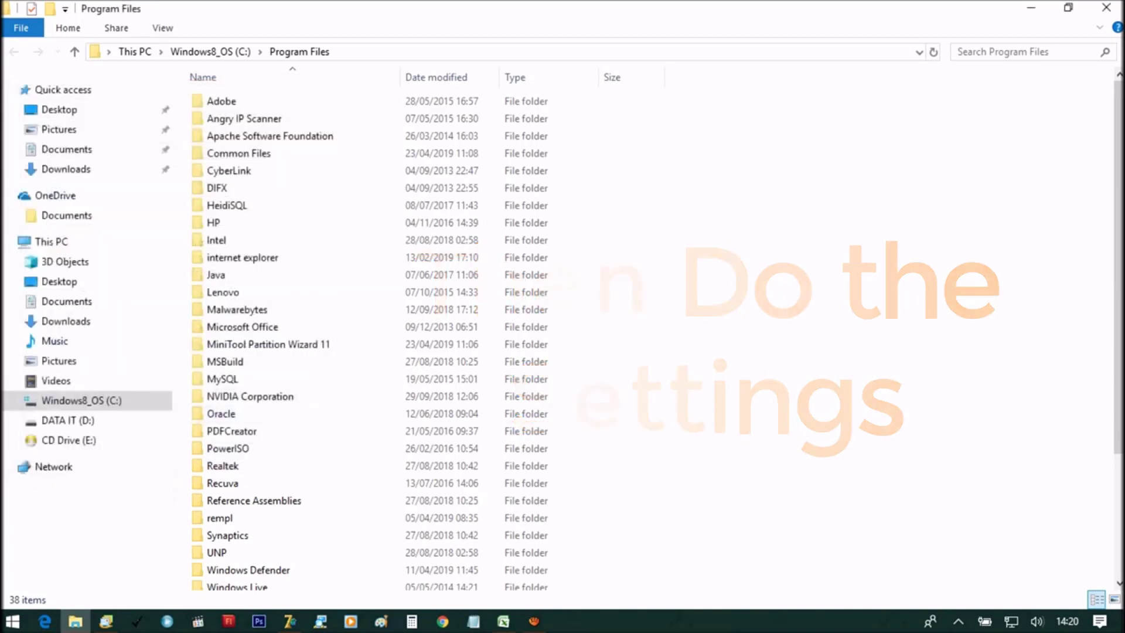
{"action": "left_click", "coordinate": [1105, 8]}
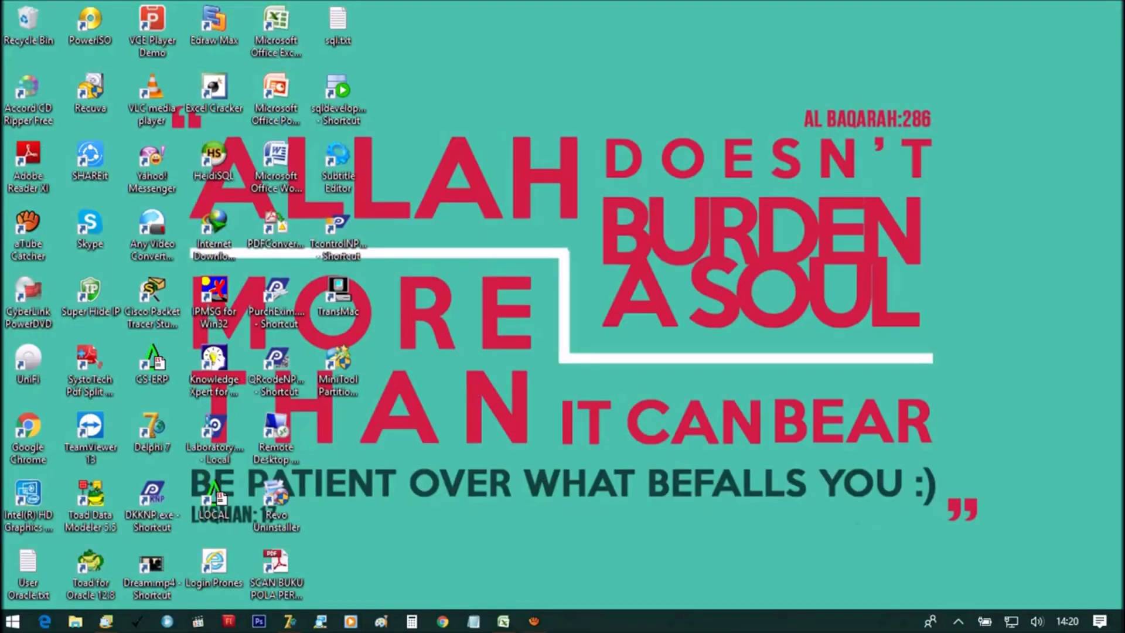
Step: Launch File Explorer again to verify the folder it starts in, and close it
{"action": "key", "text": "super+e"}
{"action": "key", "text": "super+e"}
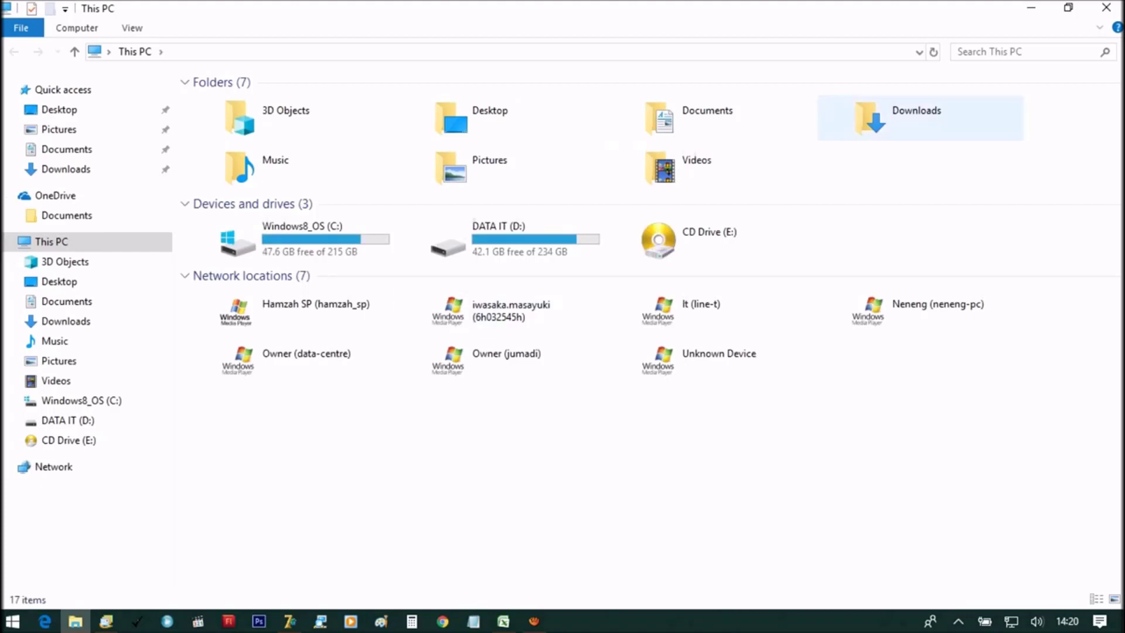
{"action": "left_click", "coordinate": [1106, 7]}
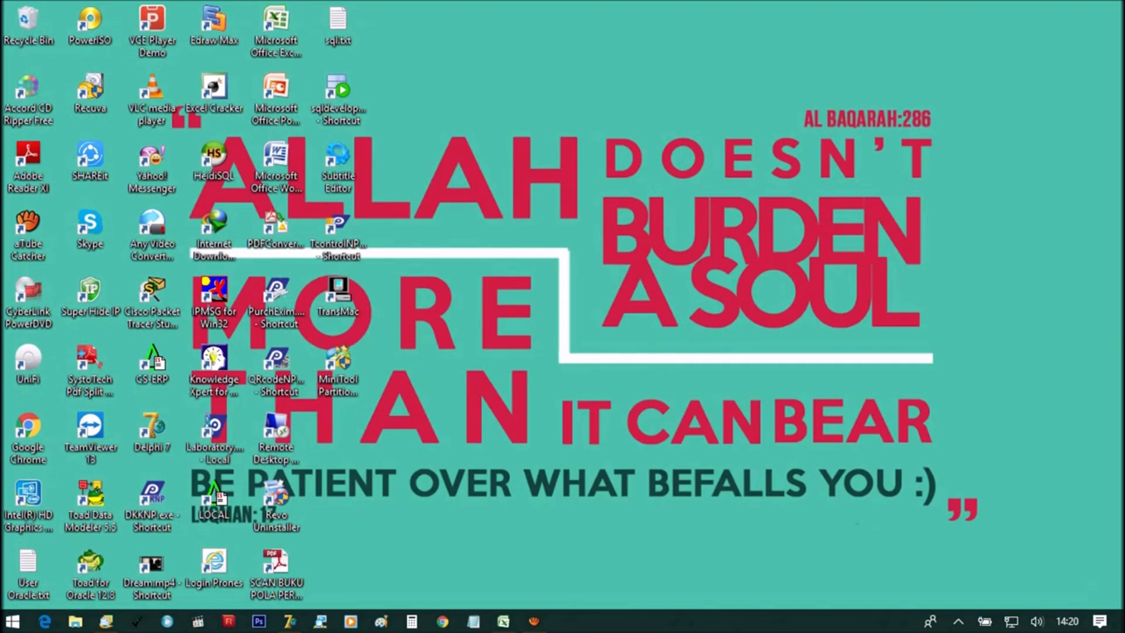